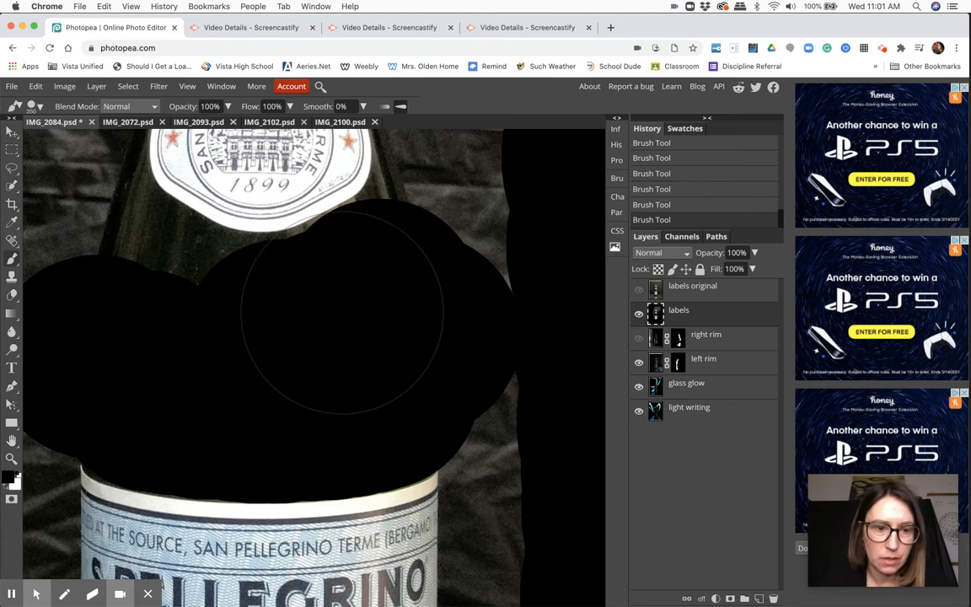
Step: Paint black over the backdrop and glass between the neck label and main label, and beside the bottle's neck on its right
left_click_drag(348, 318, 366, 308)
left_click(447, 244)
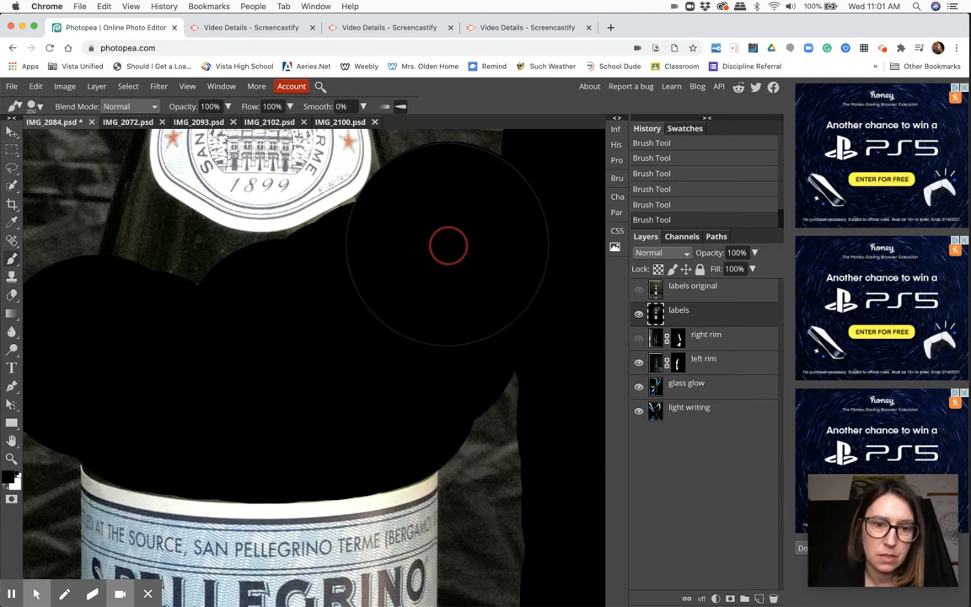
key("super+minus")
key("super+minus")
left_click(401, 189)
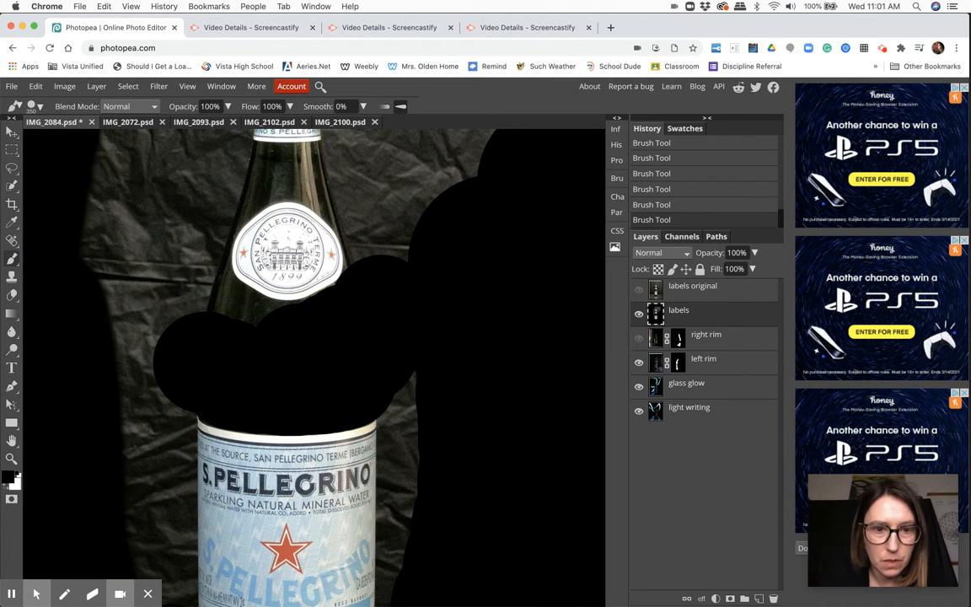
left_click_drag(399, 149, 421, 235)
key("super+minus")
key("super+minus")
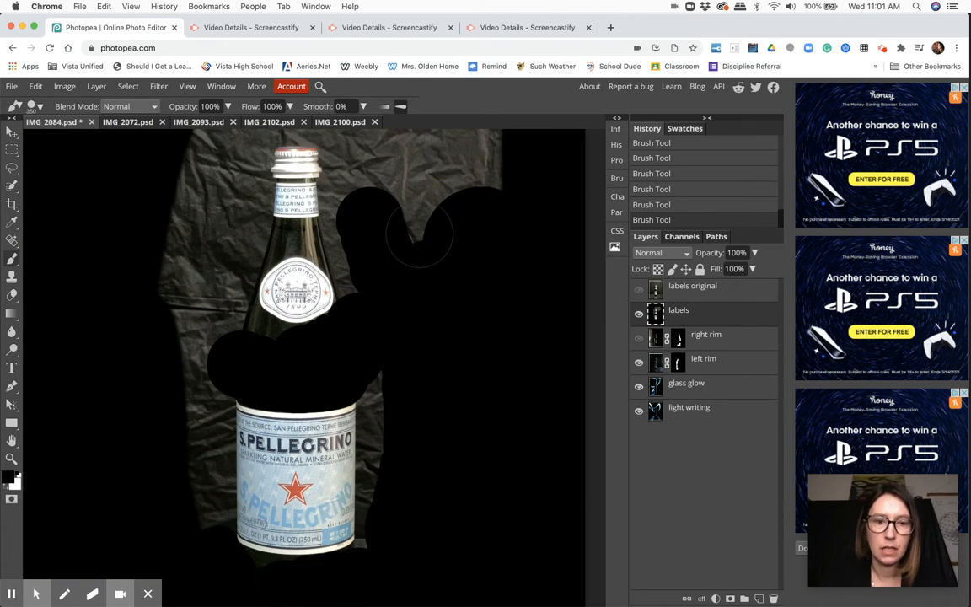
key("super+minus")
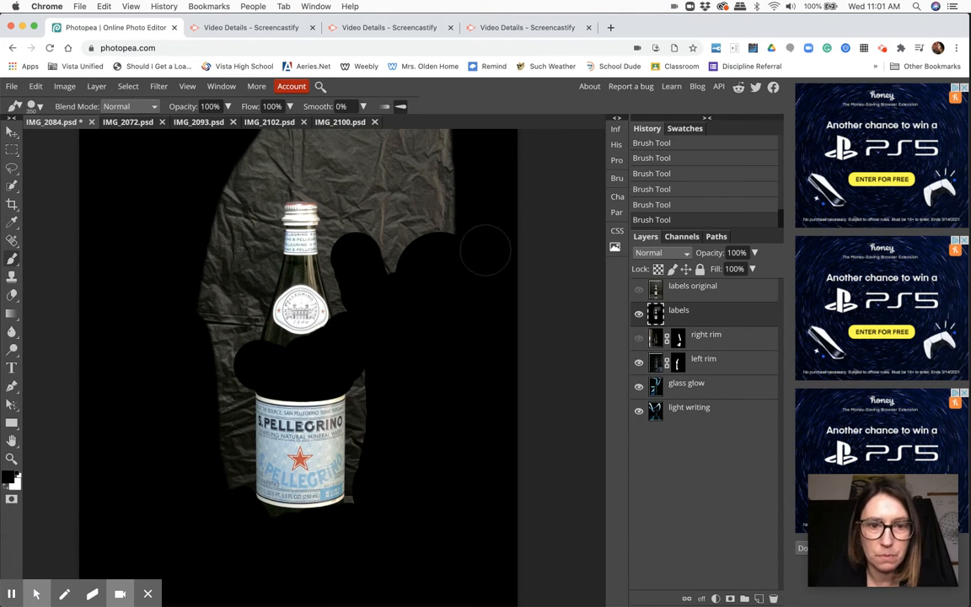
Step: Paint black over the remaining crumpled backdrop above the bottle cap and along the bottle's left side on the labels layer
mouse_move(423, 134)
left_mouse_down()
mouse_move(450, 239)
mouse_move(468, 259)
mouse_move(451, 143)
mouse_move(429, 107)
mouse_move(396, 263)
mouse_move(389, 116)
mouse_move(359, 125)
left_mouse_up()
mouse_move(238, 143)
left_mouse_down()
mouse_move(421, 153)
mouse_move(338, 153)
mouse_move(236, 175)
mouse_move(337, 174)
mouse_move(351, 244)
mouse_move(344, 202)
mouse_move(329, 177)
left_mouse_up()
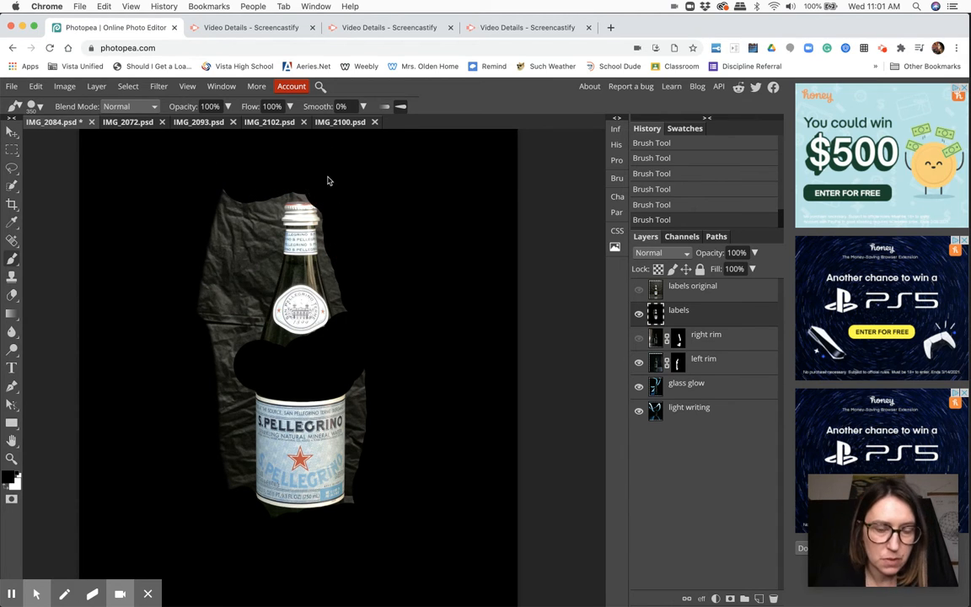
key("super+z")
mouse_move(369, 178)
left_mouse_down()
mouse_move(351, 232)
mouse_move(341, 184)
mouse_move(308, 166)
left_mouse_up()
mouse_move(187, 207)
left_mouse_down()
mouse_move(227, 209)
mouse_move(200, 285)
mouse_move(256, 169)
mouse_move(223, 323)
mouse_move(218, 312)
mouse_move(239, 334)
mouse_move(254, 236)
mouse_move(202, 363)
mouse_move(209, 341)
mouse_move(231, 379)
mouse_move(229, 493)
left_mouse_up()
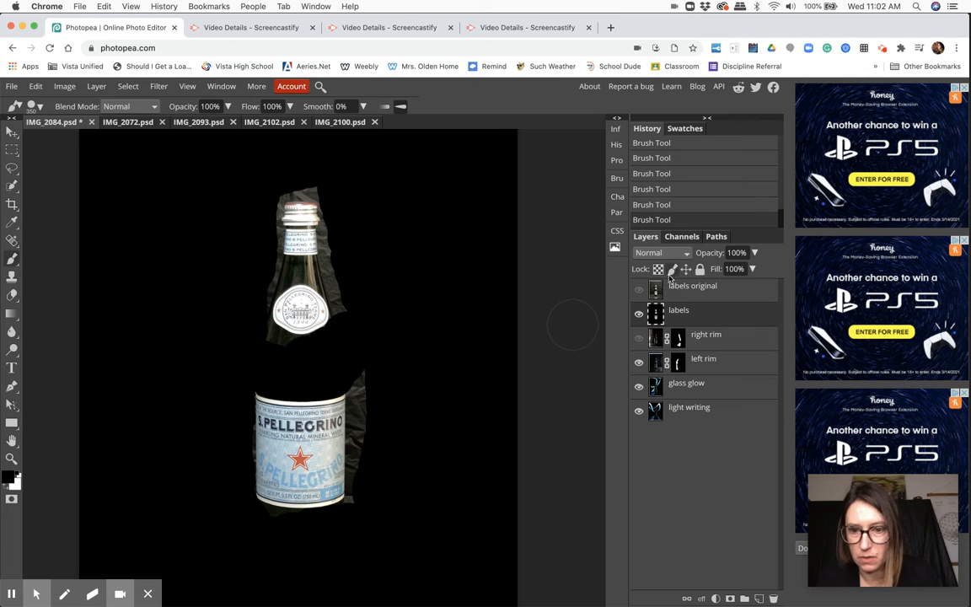
Step: Try the labels layer in Lighten blend mode and toggle its visibility to compare the composite with and without it
left_click(656, 253)
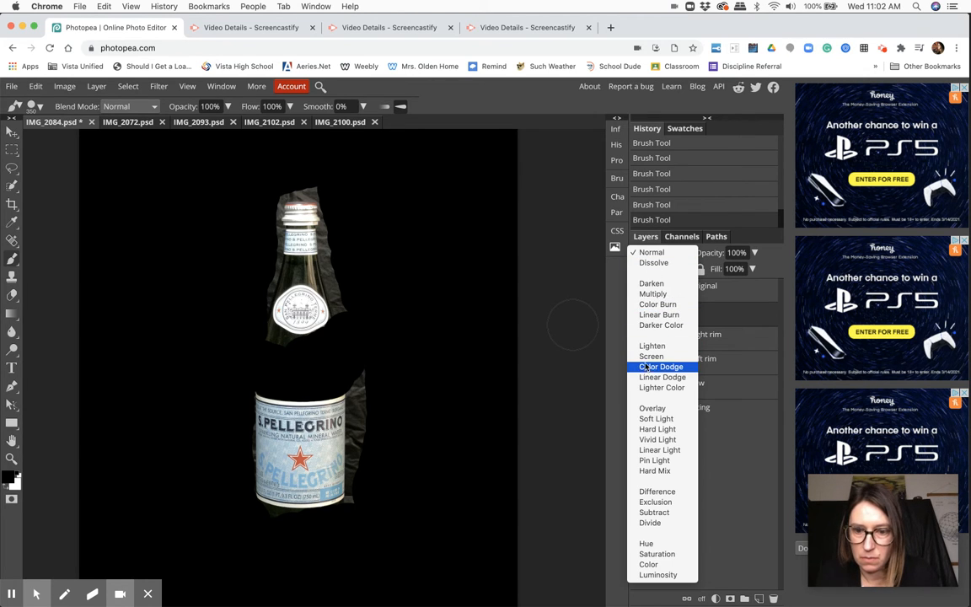
left_click(651, 346)
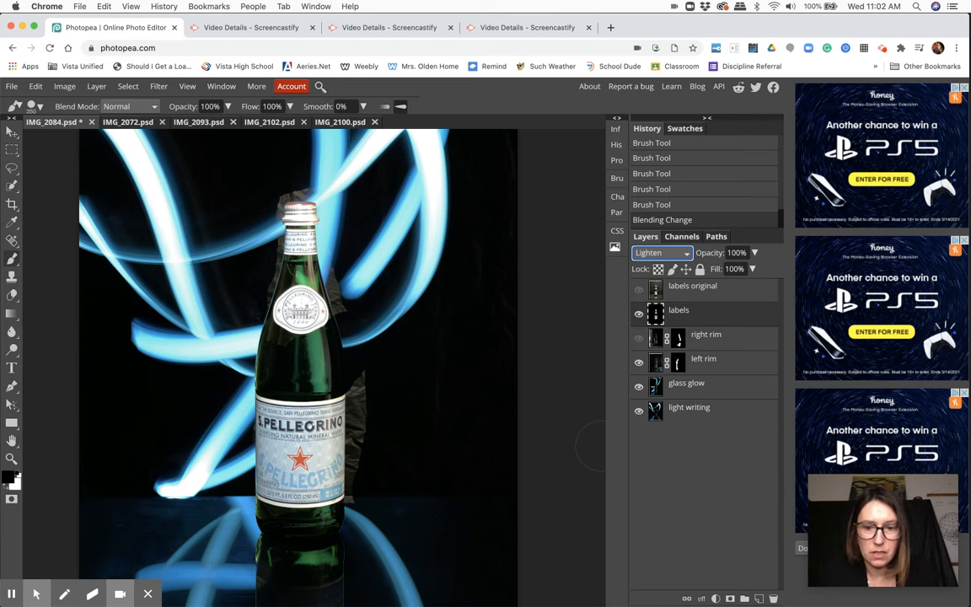
left_click(639, 313)
left_click(639, 314)
left_click(640, 314)
left_click(640, 314)
left_click(640, 314)
left_click(640, 315)
left_click(640, 314)
left_click(640, 314)
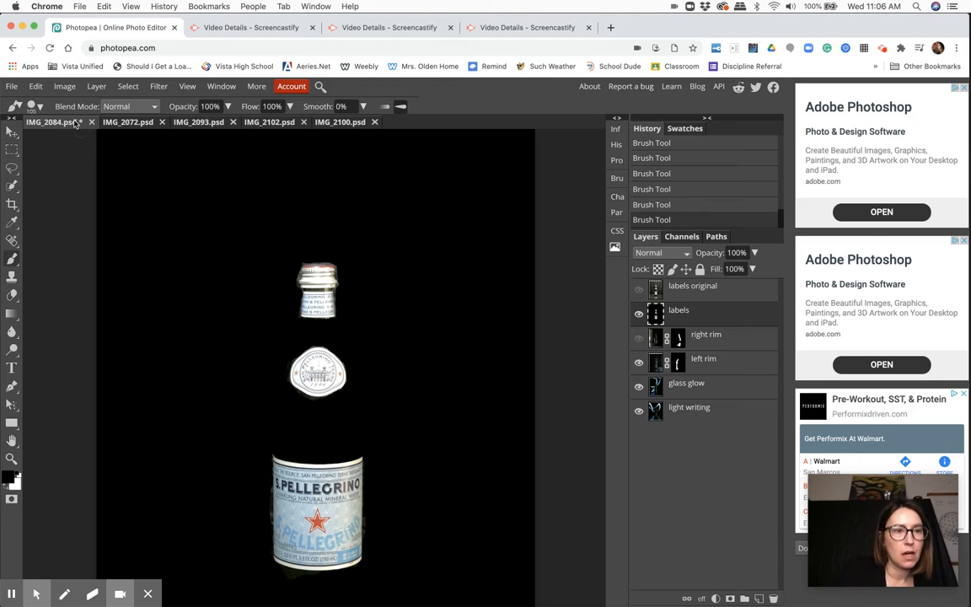
Step: Add a Curves adjustment layer directly above the labels layer
left_click(96, 86)
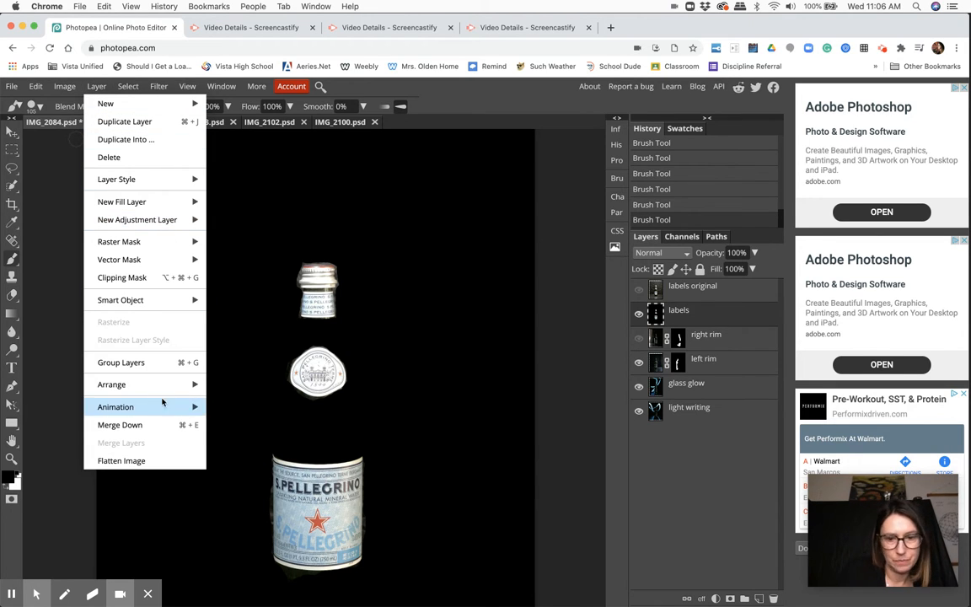
left_click(708, 319)
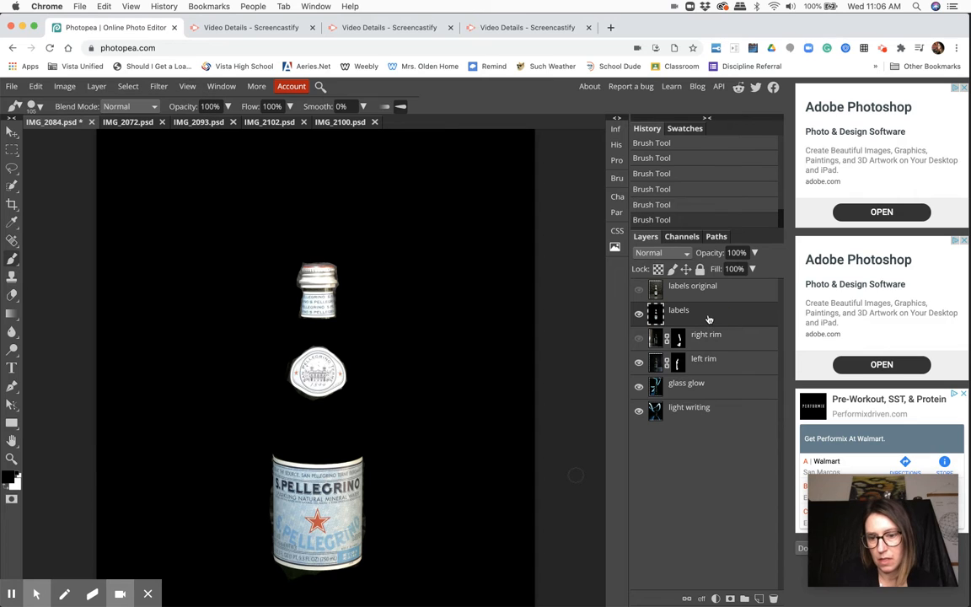
left_click(715, 598)
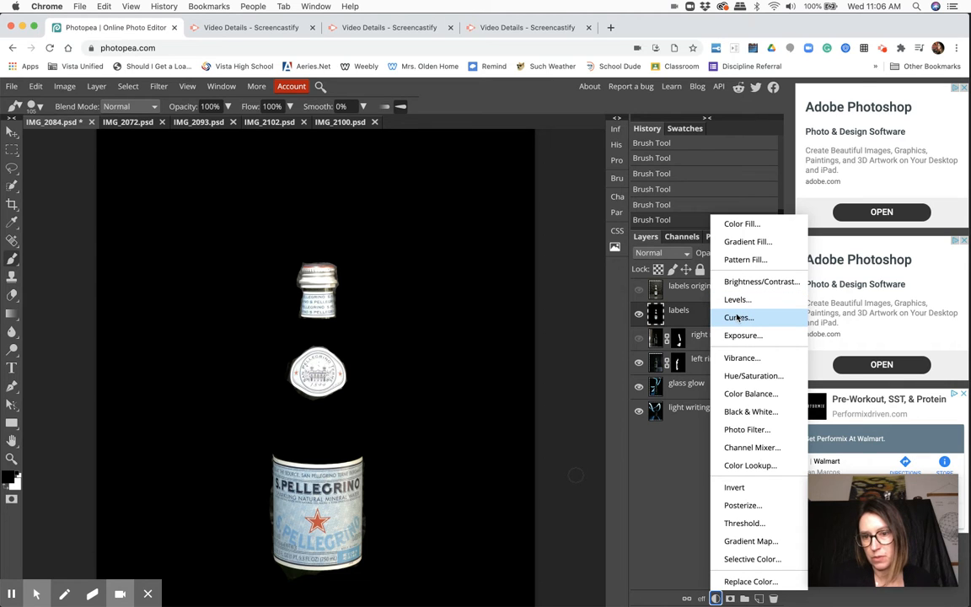
left_click(737, 317)
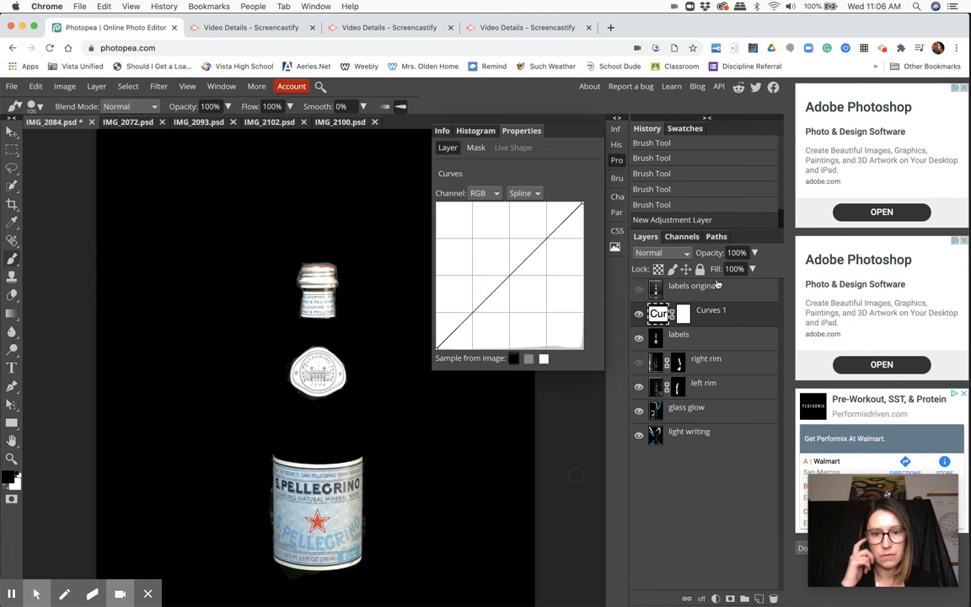
Step: Shape the RGB curve into an S with a lowered shadow point and a raised highlight point for more label contrast
left_click(456, 330)
left_click_drag(461, 344, 458, 338)
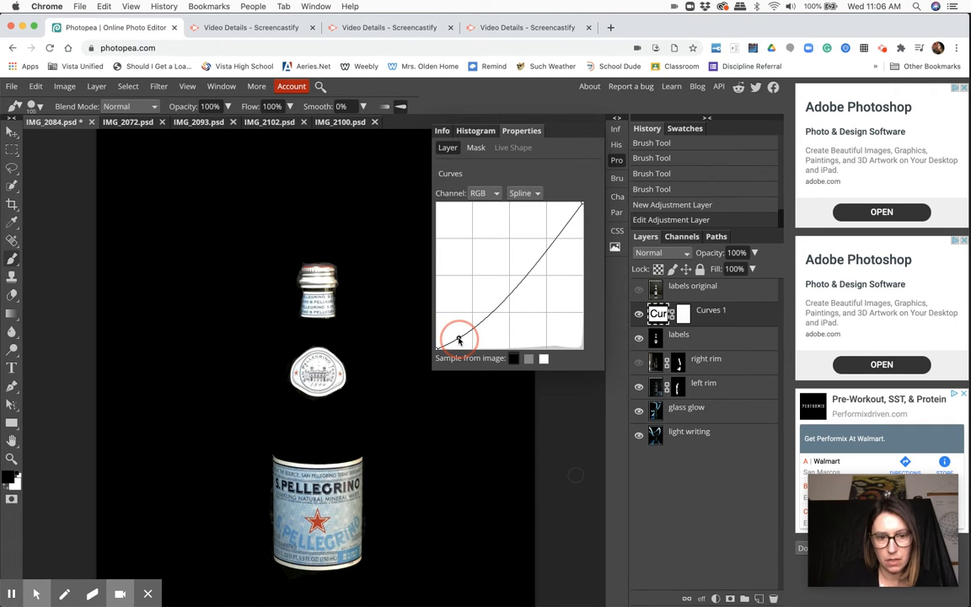
left_click(559, 234)
mouse_move(552, 223)
left_mouse_down()
mouse_move(558, 209)
mouse_move(561, 239)
mouse_move(558, 228)
left_mouse_up()
mouse_move(459, 338)
left_mouse_down()
mouse_move(458, 319)
mouse_move(467, 342)
left_mouse_up()
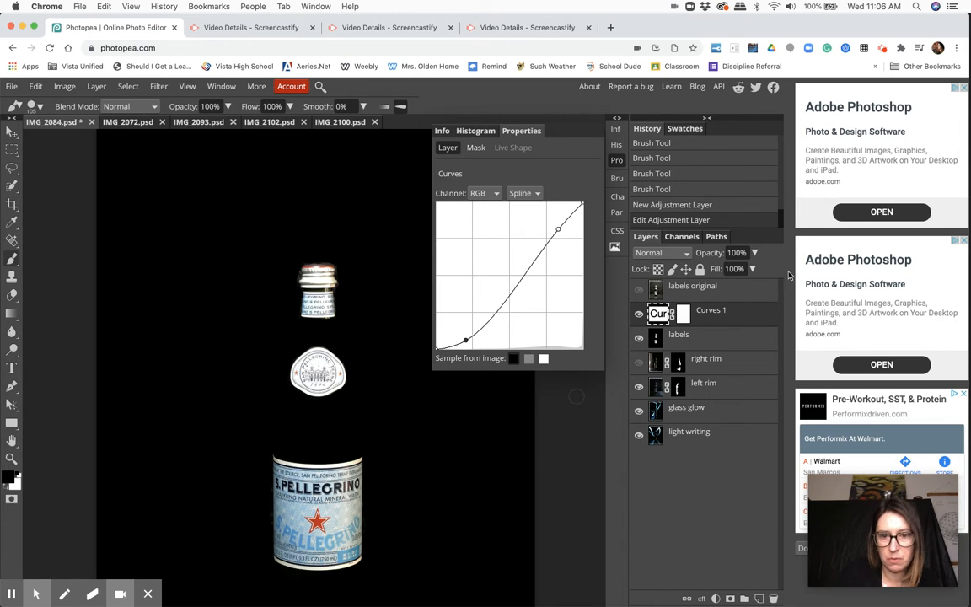
Step: Close the curve settings and toggle the Curves 1 layer's visibility to compare the labels before and after
left_click(618, 161)
left_click(640, 314)
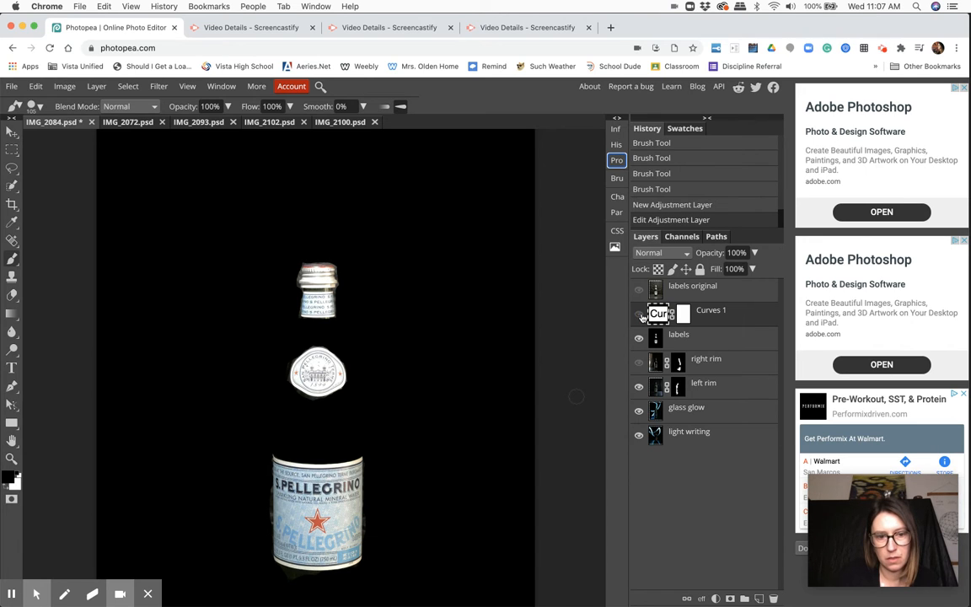
left_click(640, 313)
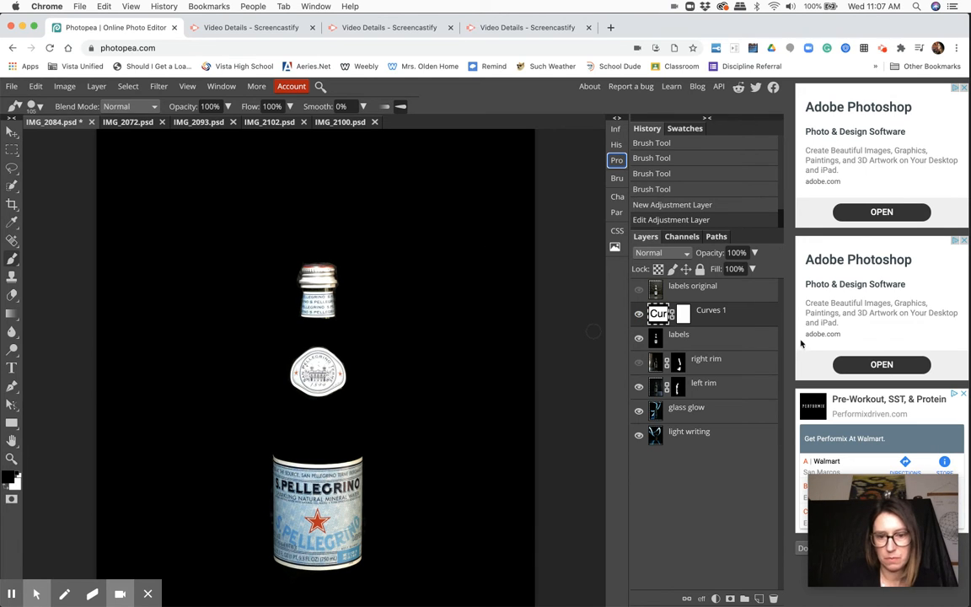
Step: Move the labels original layer beneath Curves 1 and make it visible
left_click_drag(695, 286, 702, 317)
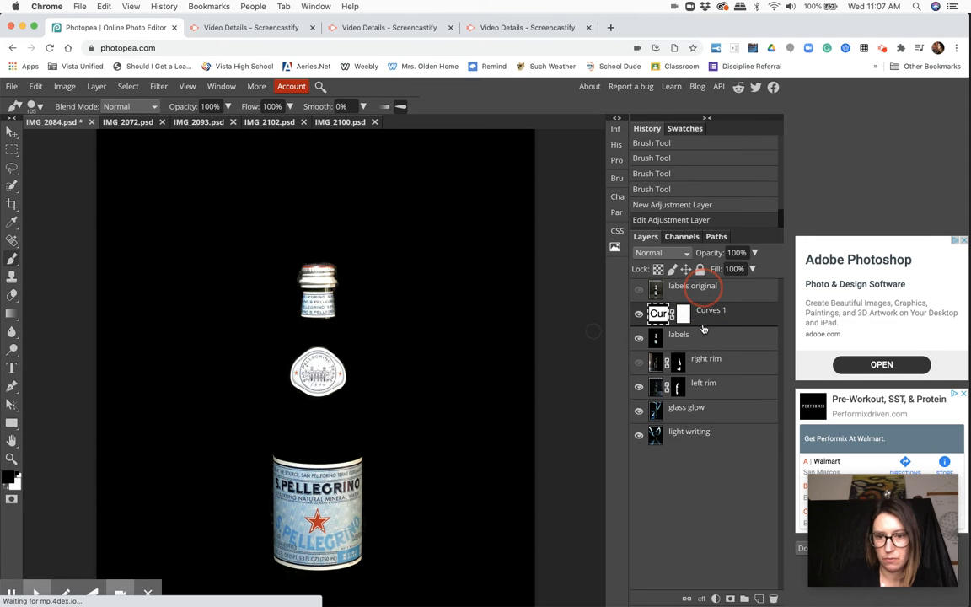
left_click(639, 313)
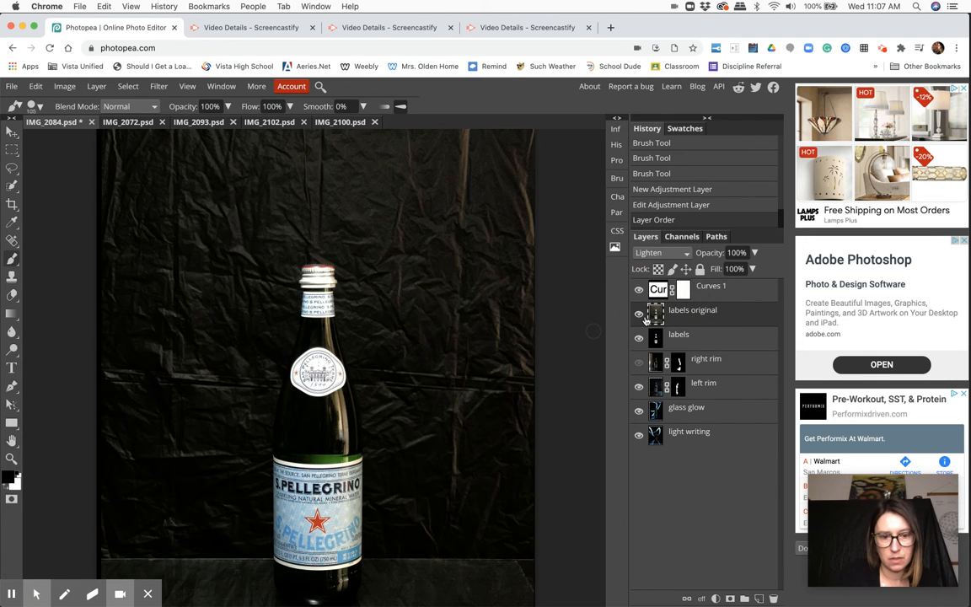
left_click(639, 313)
left_click(639, 314)
Step: Reopen the Curves 1 adjustment and lower its shadow point slightly
double_click(657, 289)
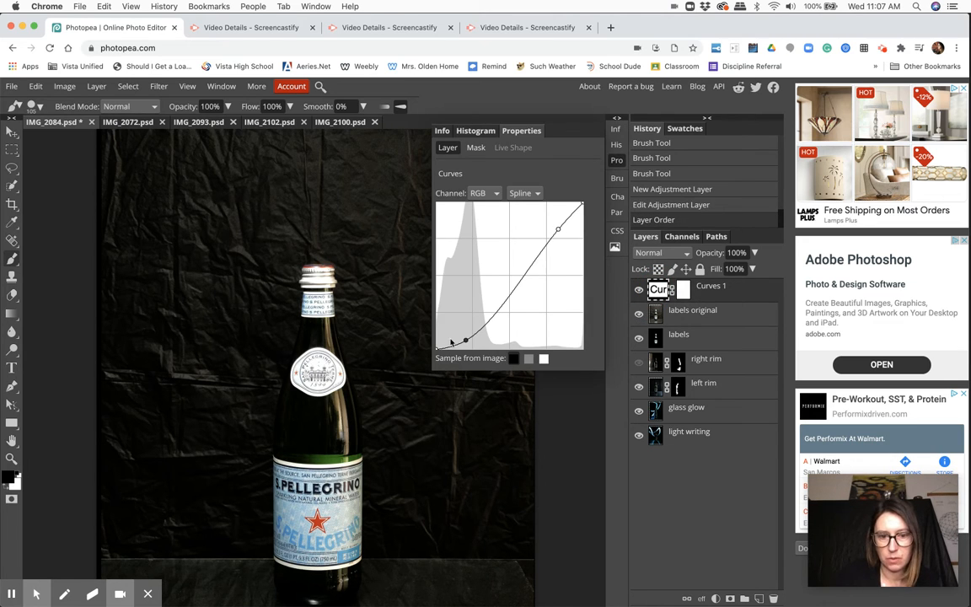
mouse_move(465, 341)
left_mouse_down()
mouse_move(464, 332)
mouse_move(466, 356)
mouse_move(464, 344)
left_mouse_up()
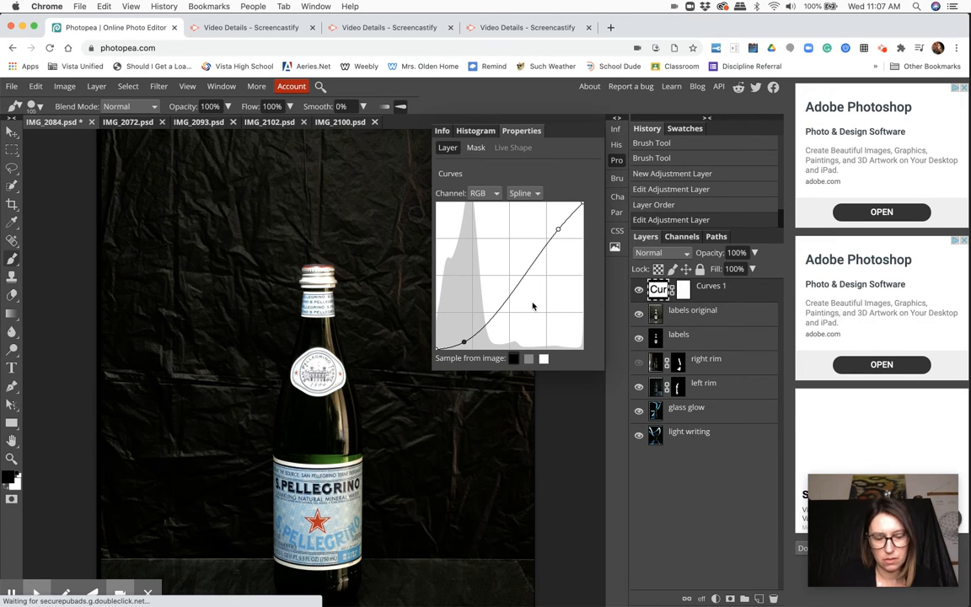
key("z")
Step: Move Curves 1 back below the labels original layer, leave it unlocked and visible, and hide labels original
mouse_move(722, 295)
left_mouse_down()
mouse_move(719, 323)
mouse_move(722, 288)
mouse_move(722, 315)
left_mouse_up()
left_click(700, 269)
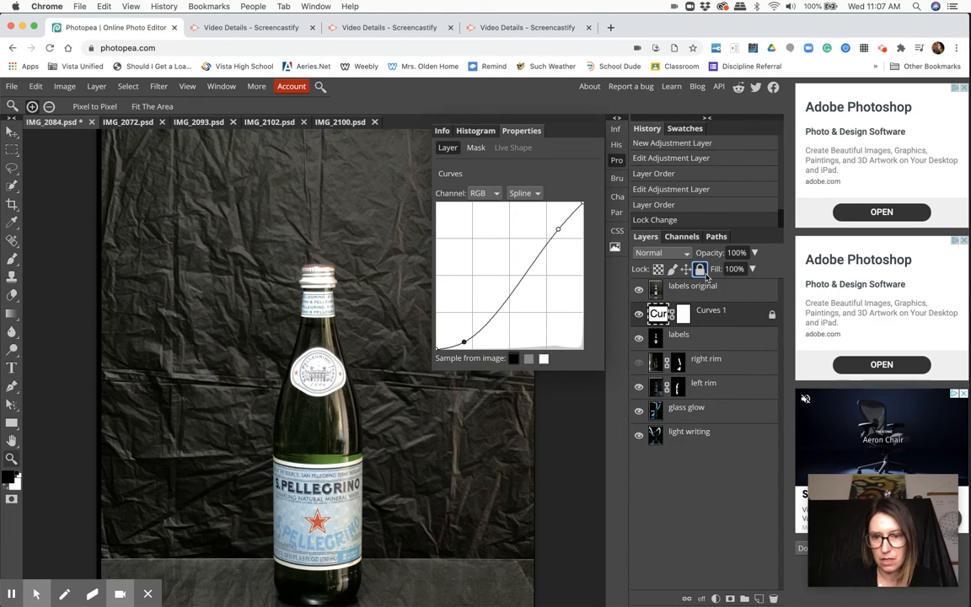
left_click(700, 270)
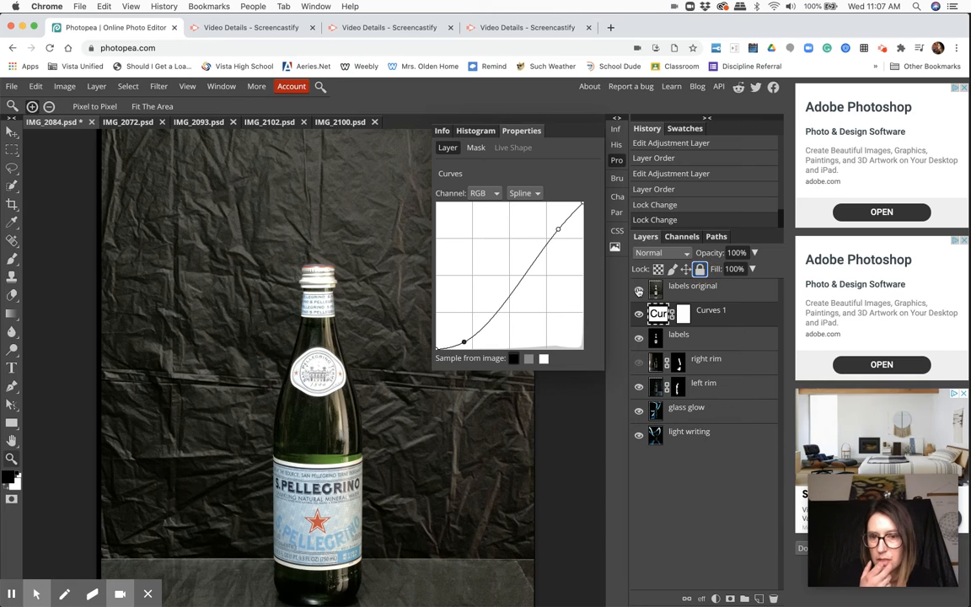
left_click(638, 290)
left_click(639, 311)
left_click(638, 311)
Step: Duplicate the labels layer and rename the copy "labels top"
left_click(700, 339)
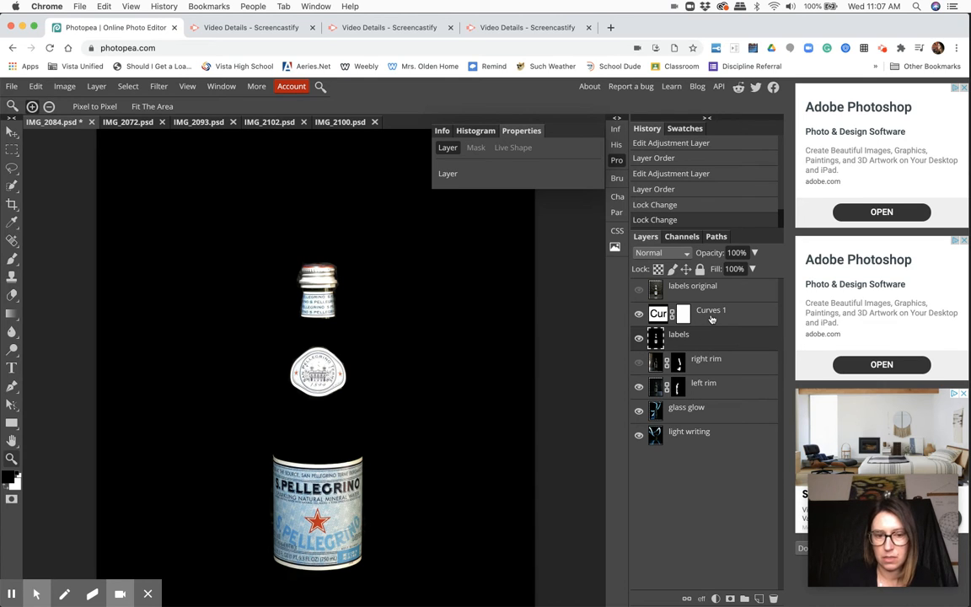
right_click(704, 340)
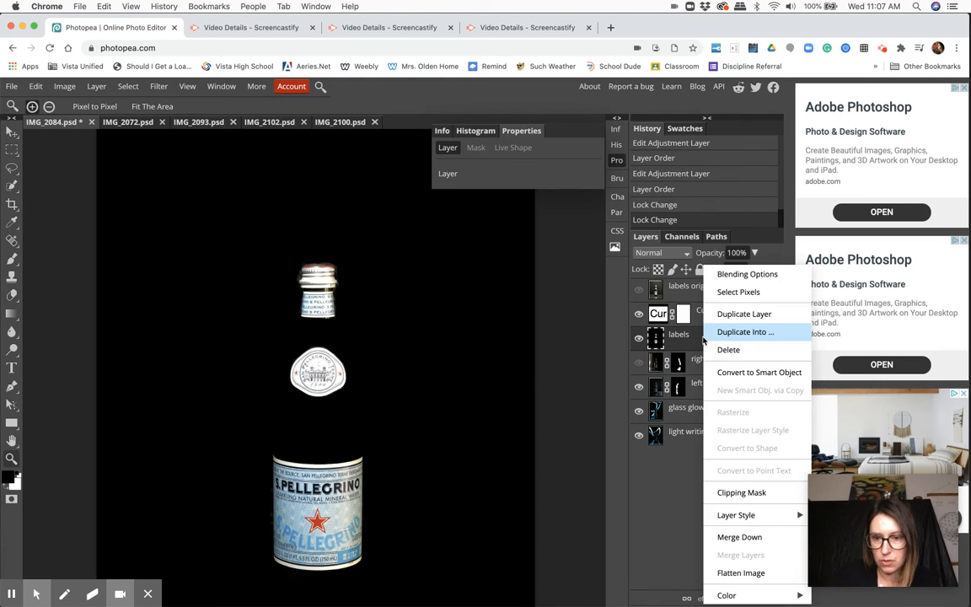
left_click(725, 314)
double_click(693, 335)
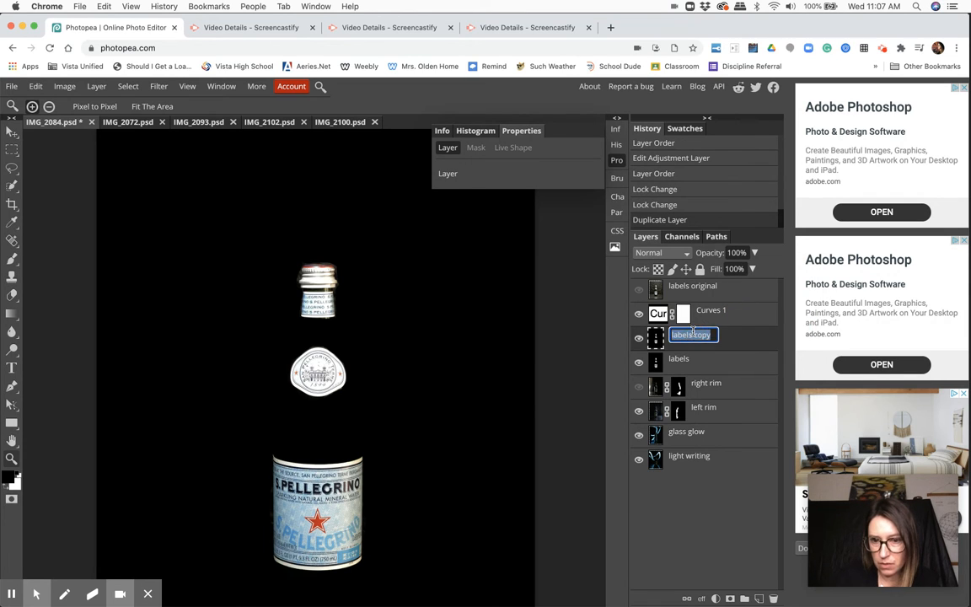
key("BackSpace")
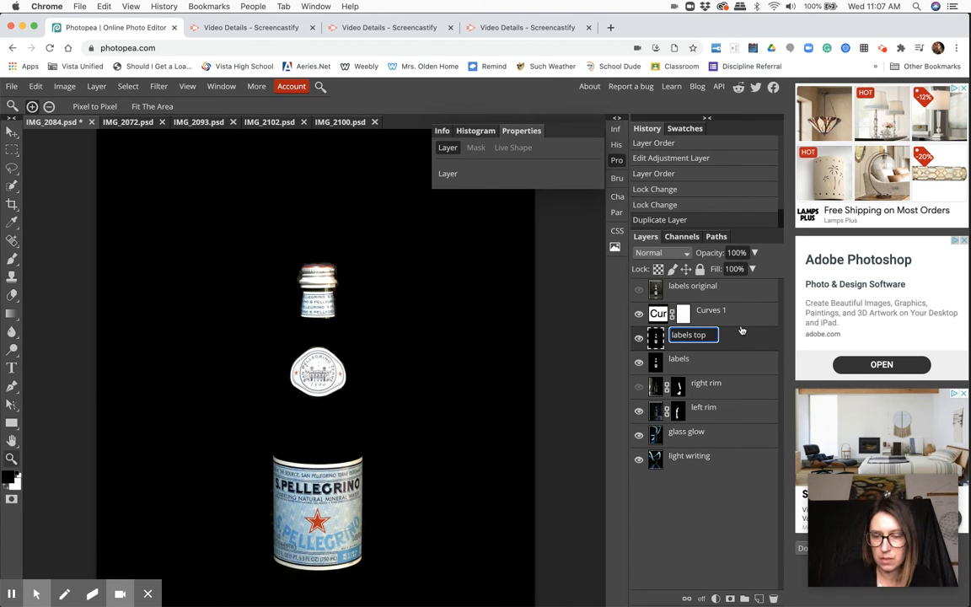
key("Return")
Step: Merge the Curves 1 adjustment with the labels top layer, checking the effect by toggling its visibility
left_click(638, 315)
left_click(639, 315)
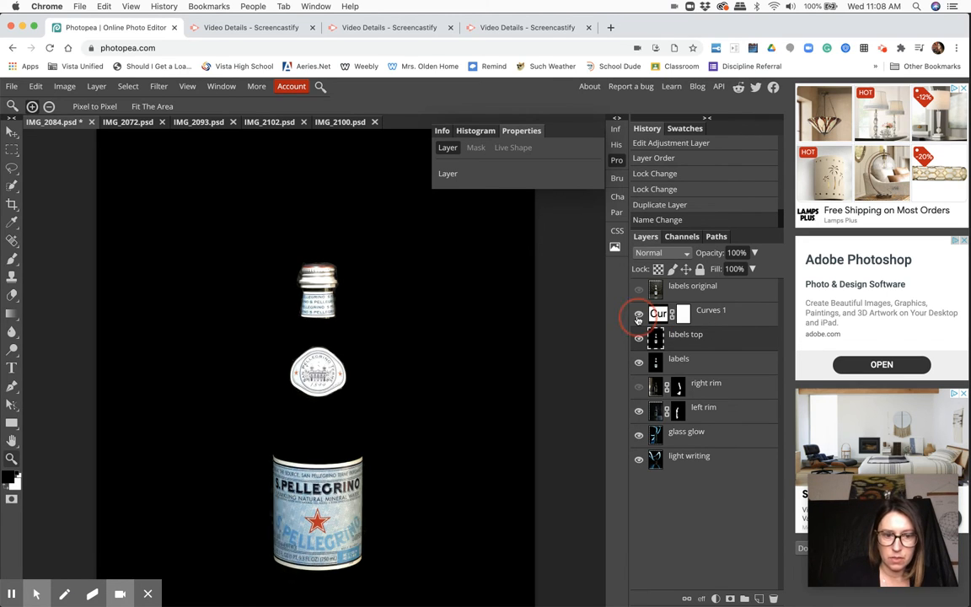
right_click(720, 334)
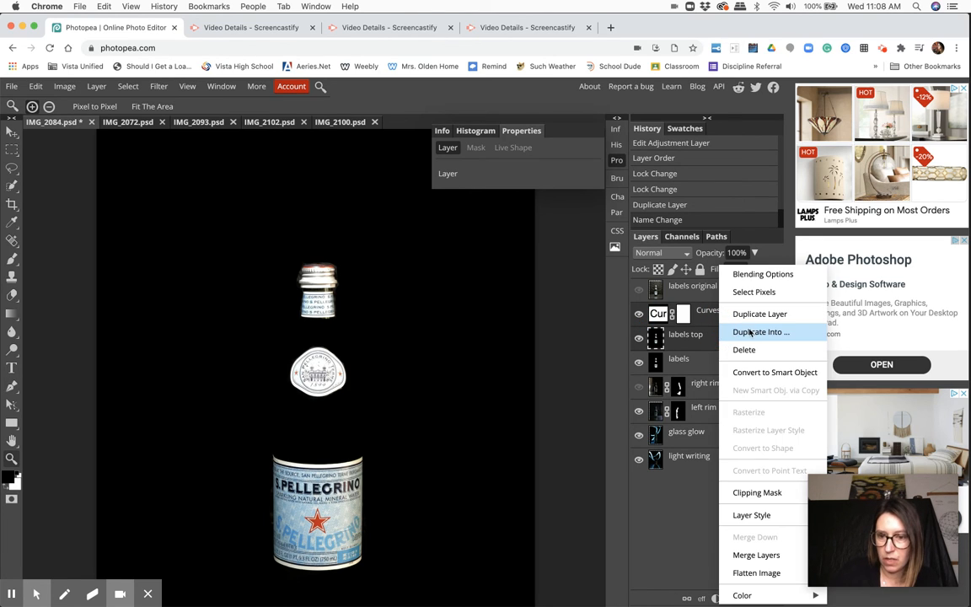
left_click(750, 557)
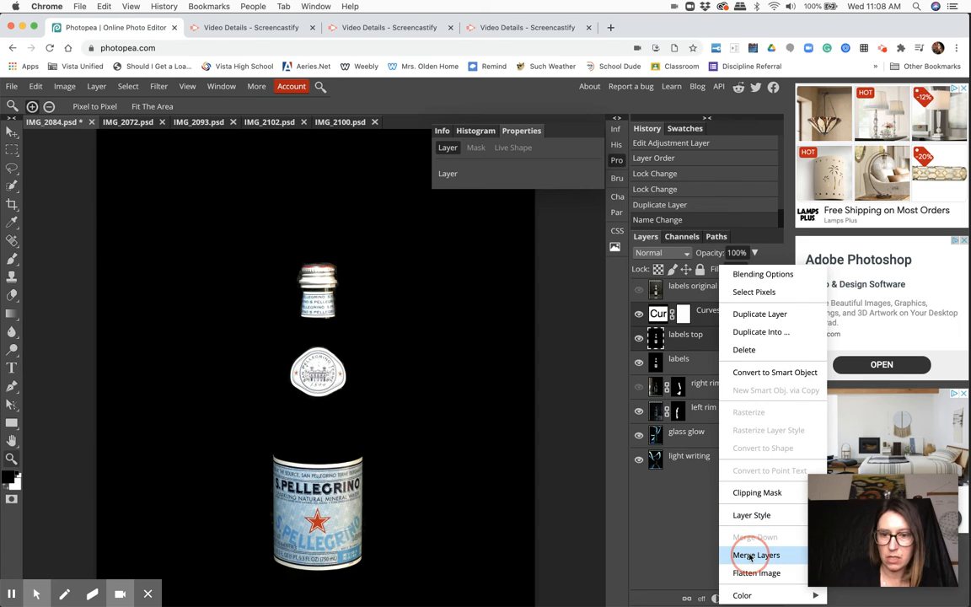
left_click(639, 315)
left_click(639, 315)
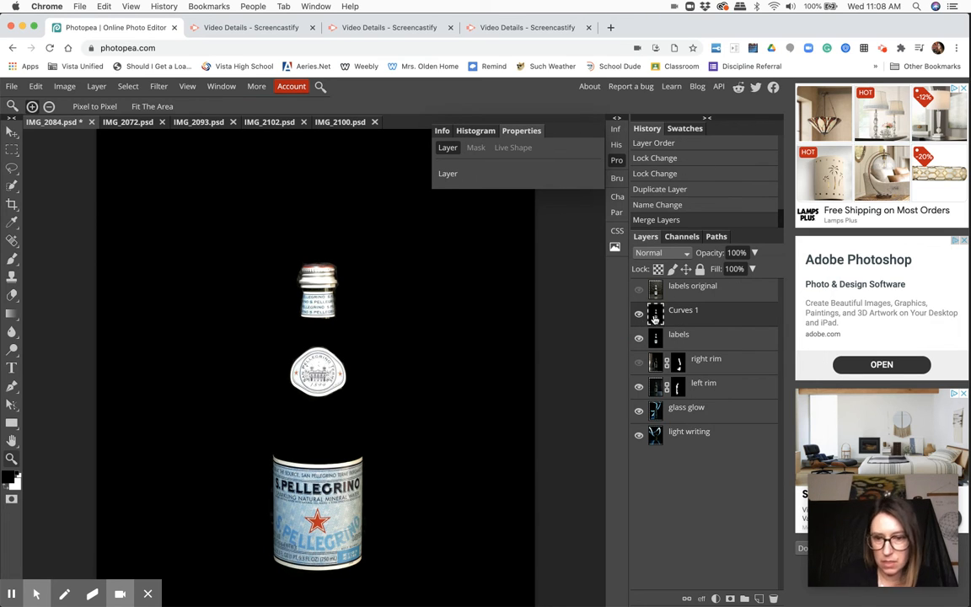
Step: Compare the merged Curves 1 layer on and off, and hide the labels, left rim, glass glow and light writing layers
left_click(682, 337)
left_click(638, 312)
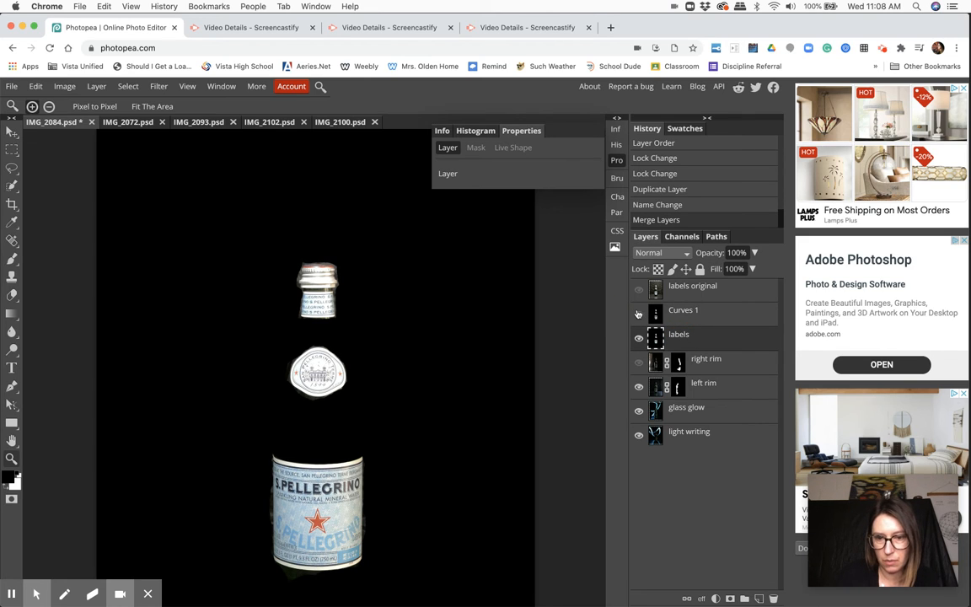
left_click(638, 313)
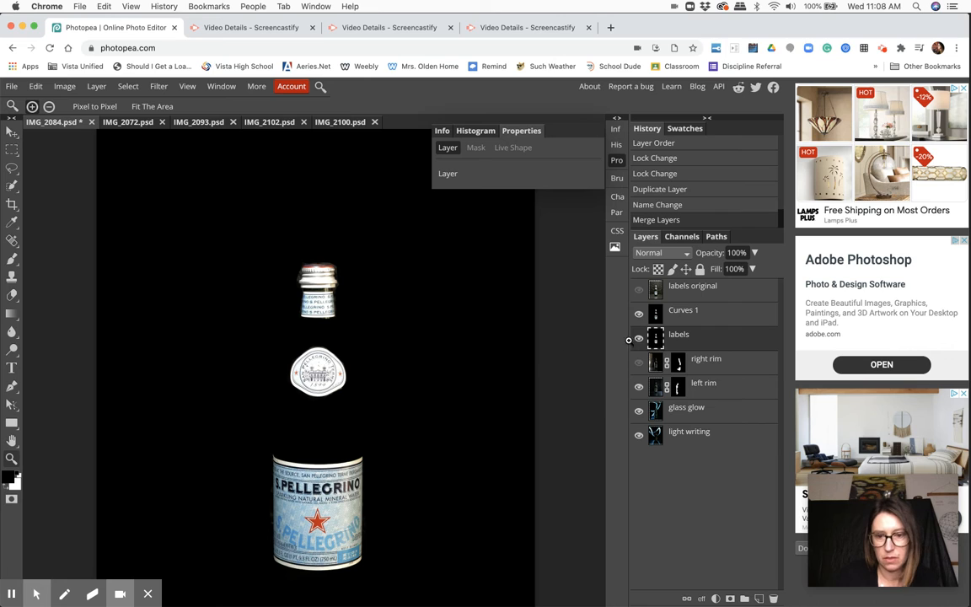
left_click_drag(638, 388, 638, 435)
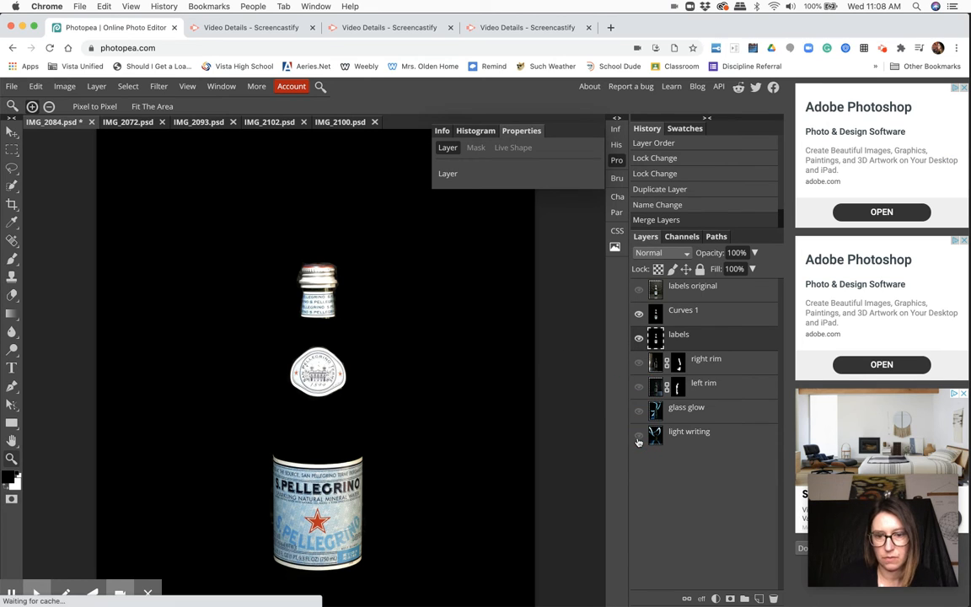
left_click(638, 337)
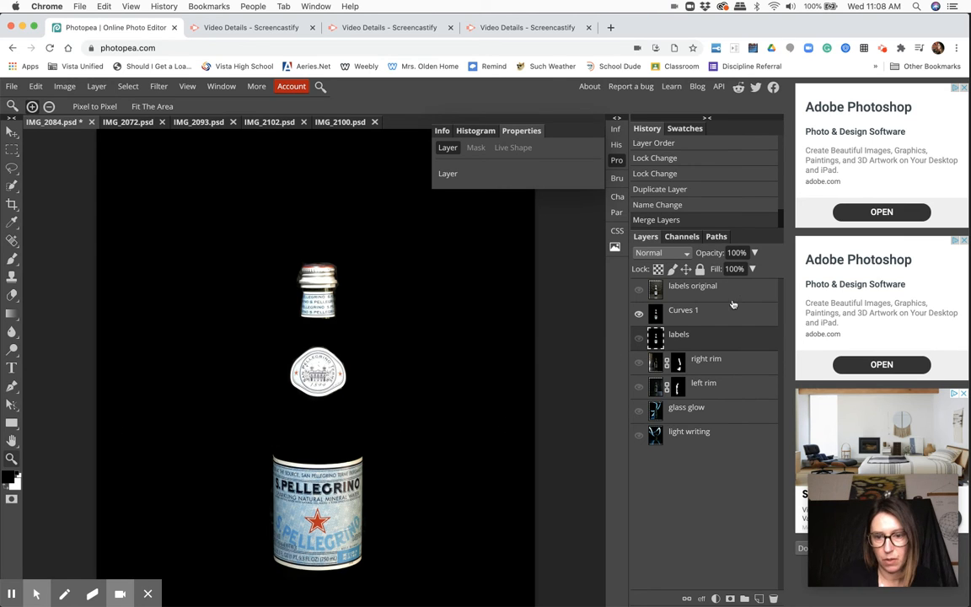
Step: Rename the merged Curves 1 layer to "top label"
left_click(705, 310)
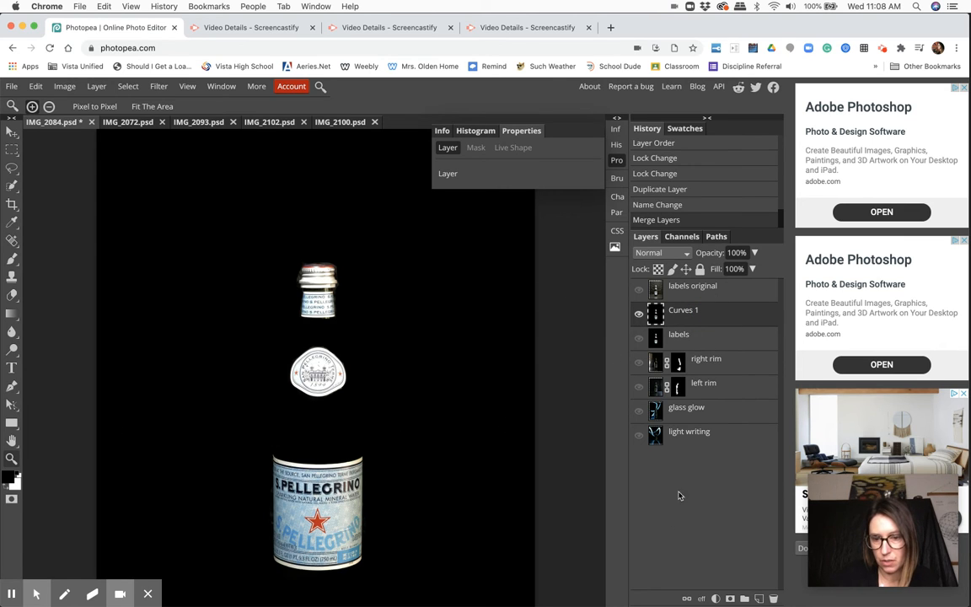
right_click(681, 313)
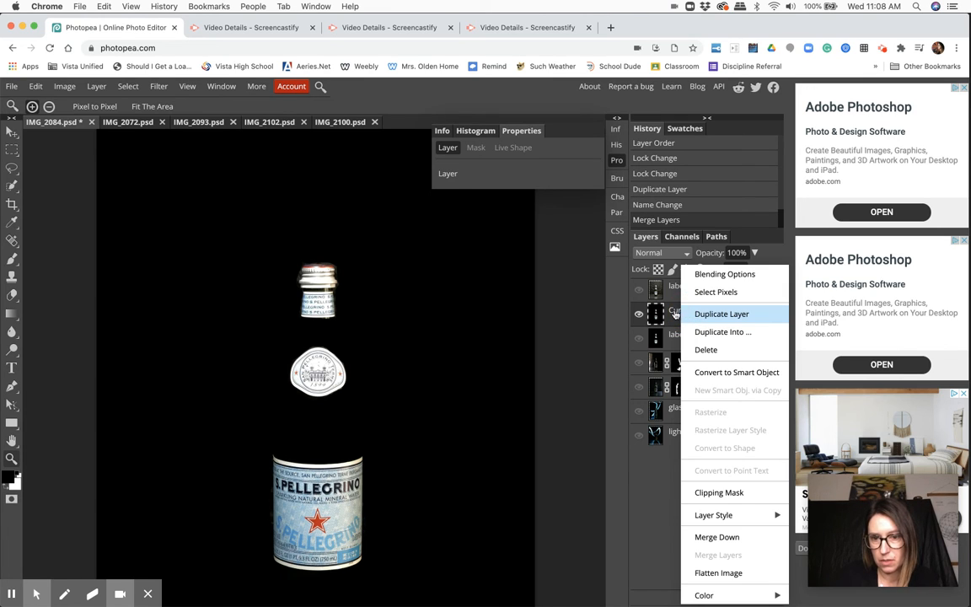
left_click(675, 314)
double_click(674, 312)
key("BackSpace")
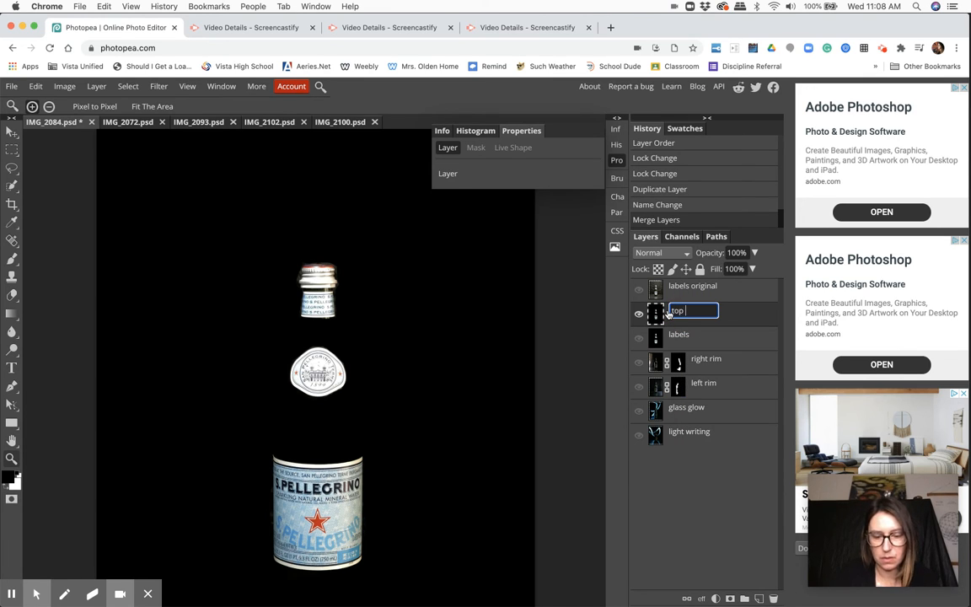
type("top lable")
key("BackSpace")
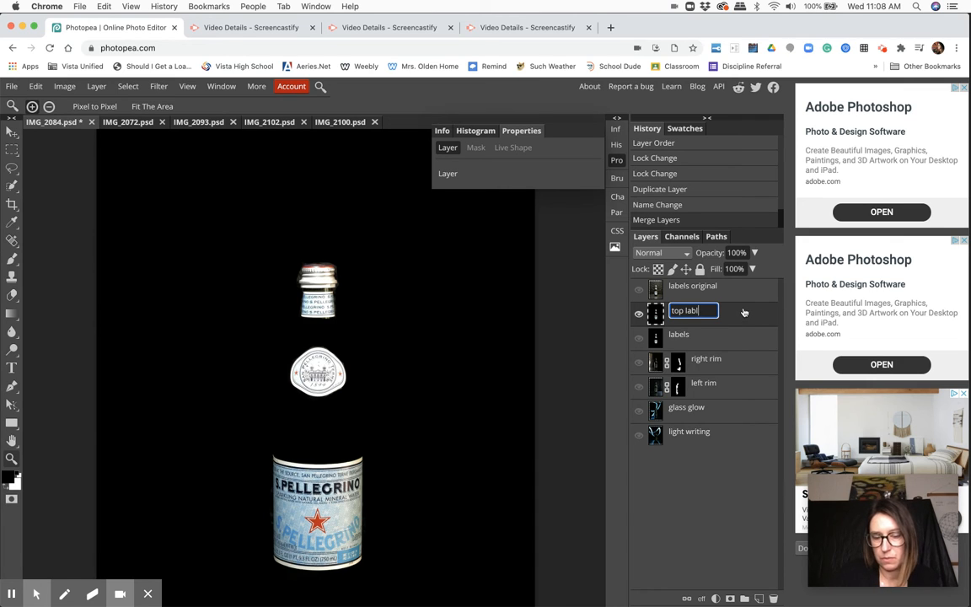
left_click(746, 314)
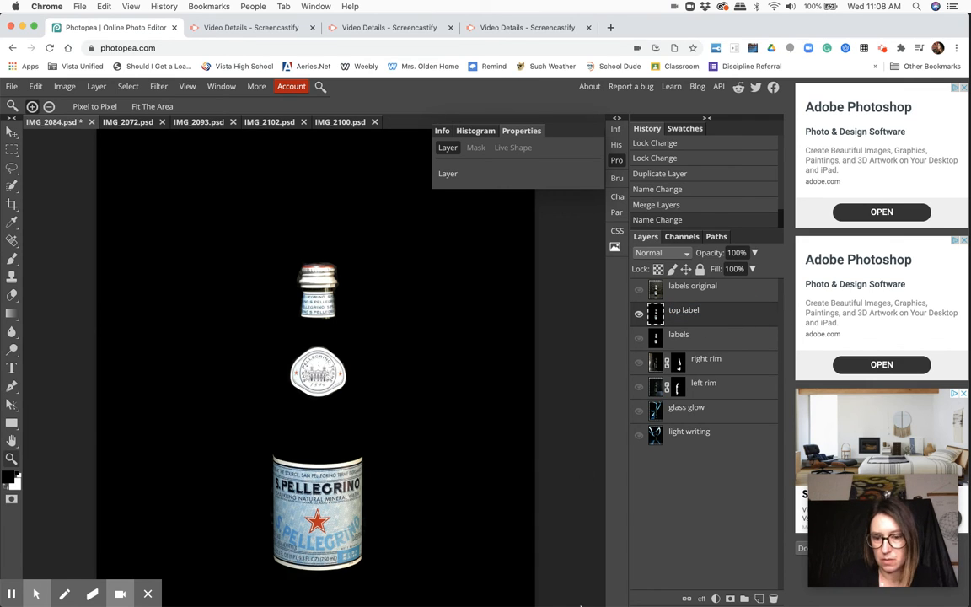
Step: Lasso a loose area around the bottle cap, neck label and round seal, and mask the top label layer to that selection
left_click(717, 599)
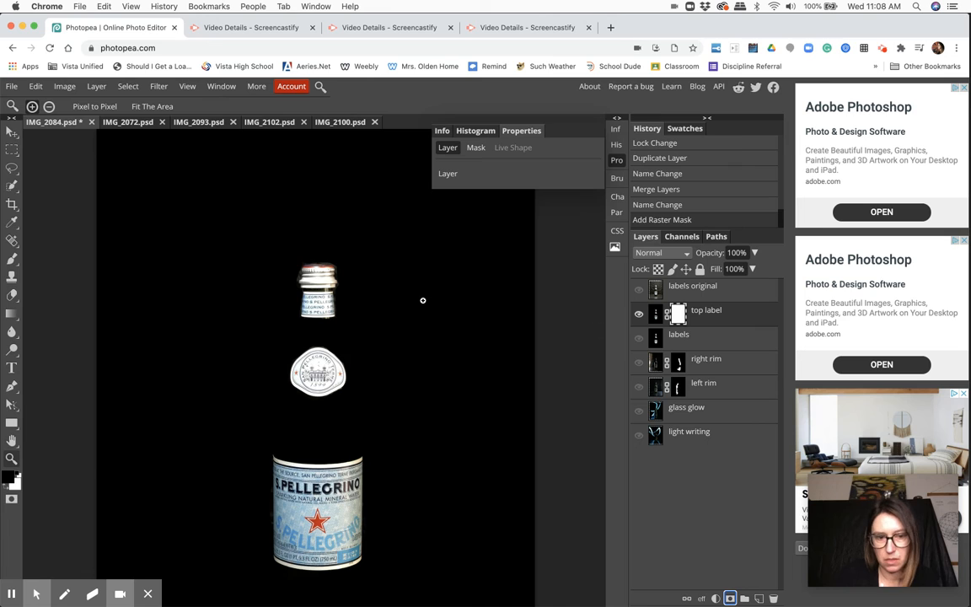
key("ctrl+z")
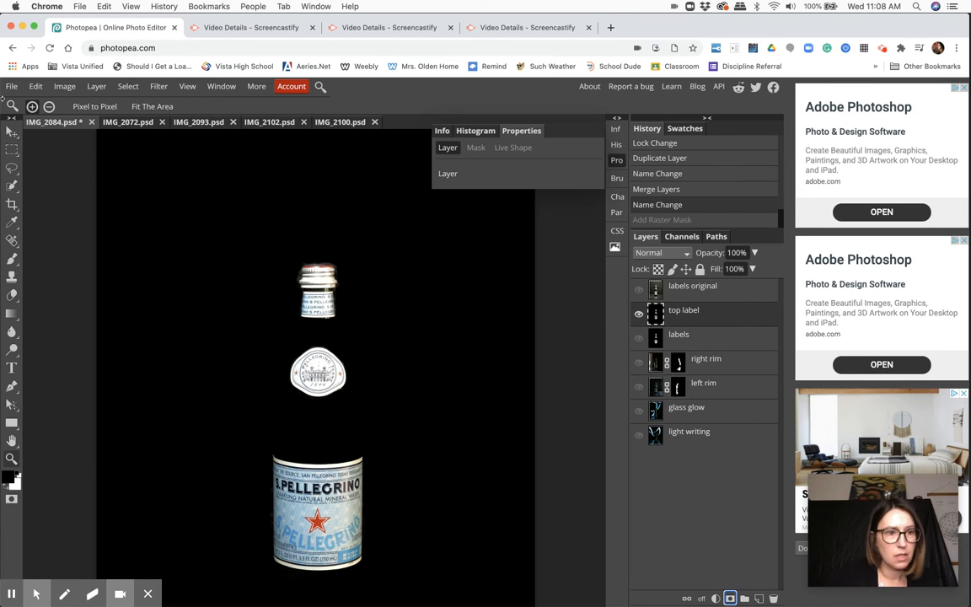
left_click(12, 167)
mouse_move(309, 242)
left_mouse_down()
mouse_move(287, 255)
mouse_move(265, 319)
mouse_move(268, 390)
mouse_move(306, 423)
mouse_move(354, 427)
mouse_move(400, 388)
mouse_move(395, 302)
mouse_move(330, 224)
mouse_move(300, 245)
left_mouse_up()
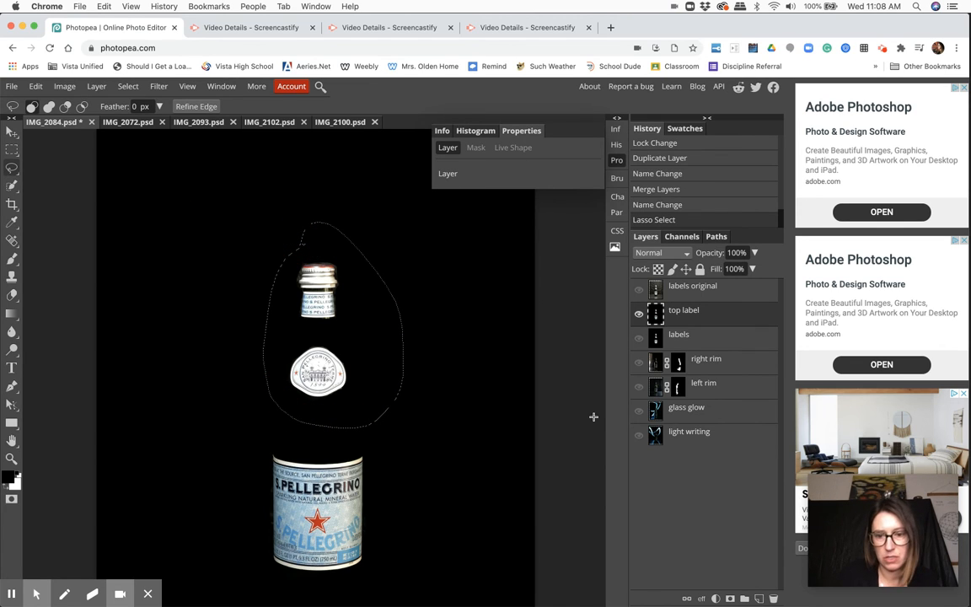
left_click(730, 599)
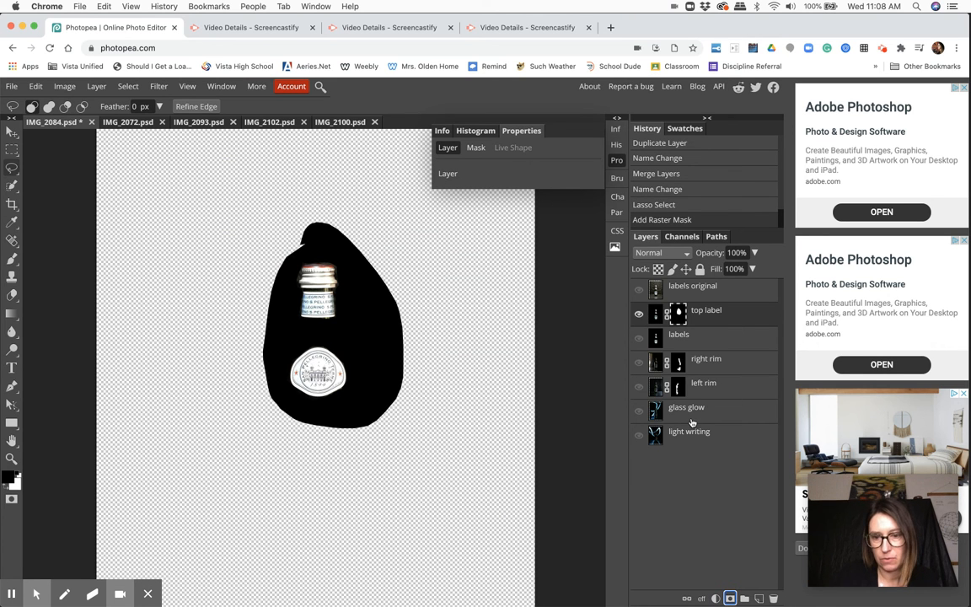
Step: Show the labels layer and mask it to a loose lasso selection around the large lower bottle label
left_click(640, 337)
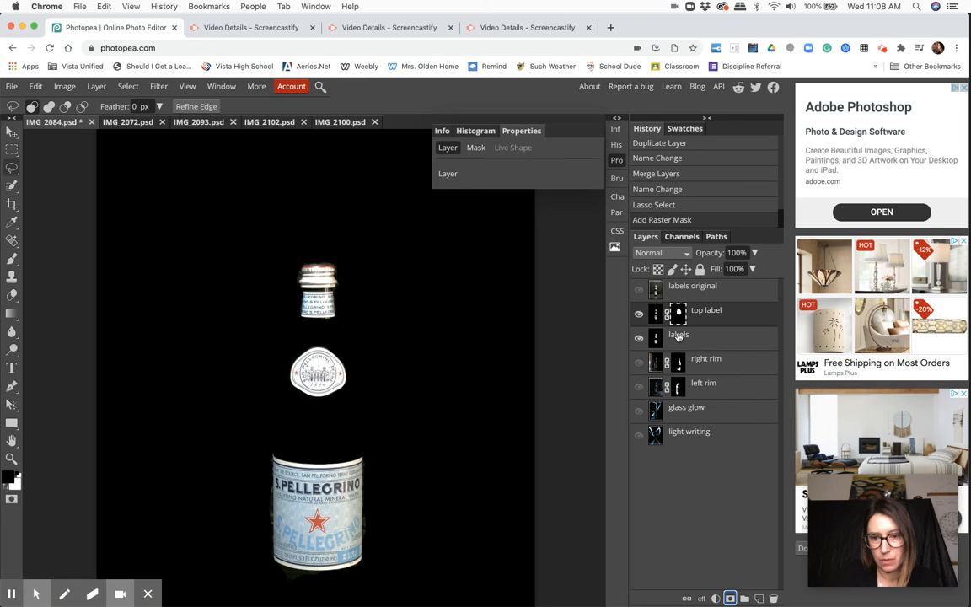
left_click(679, 336)
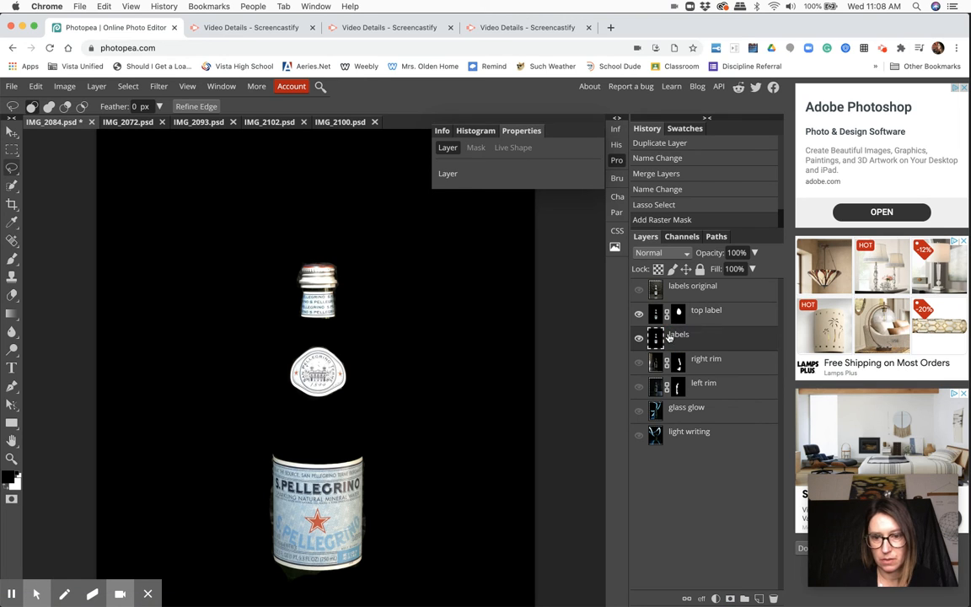
mouse_move(329, 454)
left_mouse_down()
mouse_move(265, 432)
mouse_move(247, 450)
mouse_move(244, 563)
mouse_move(282, 586)
mouse_move(389, 589)
mouse_move(411, 554)
mouse_move(405, 492)
mouse_move(379, 437)
mouse_move(334, 432)
left_mouse_up()
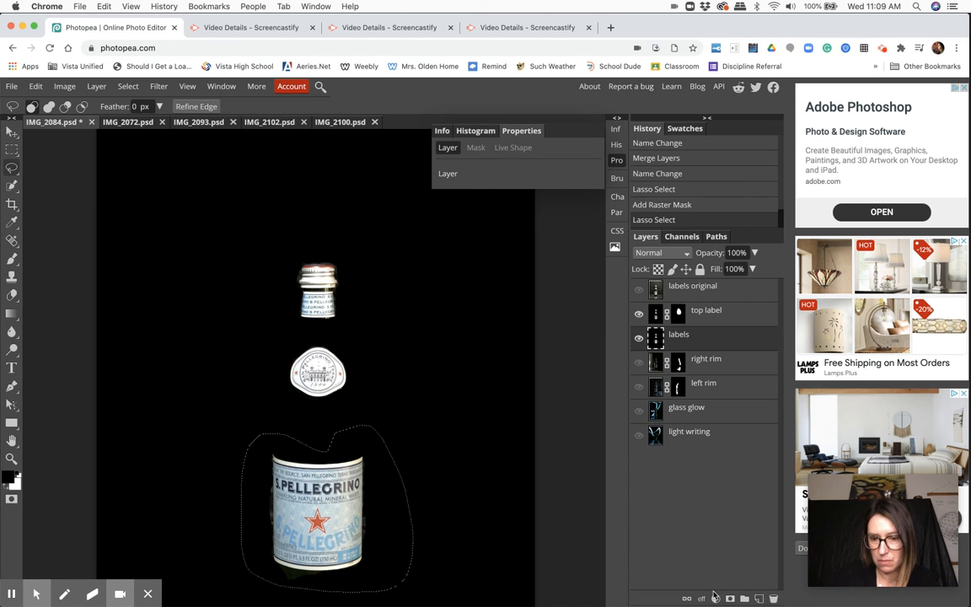
left_click(731, 598)
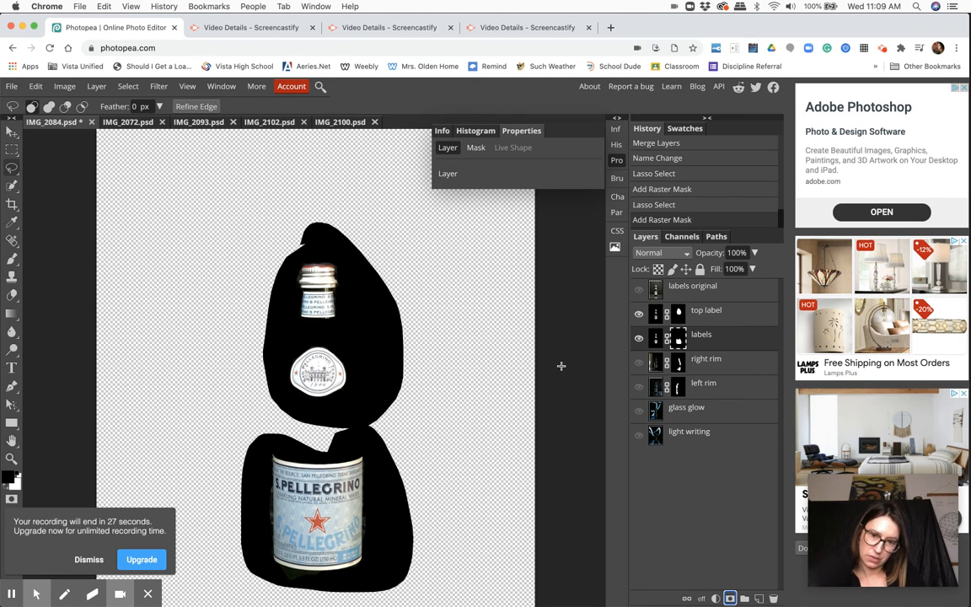
Step: Show the right rim, left rim, glass glow and light writing layers, and set the top label layer's blend mode to Lighten
left_click_drag(638, 363, 639, 430)
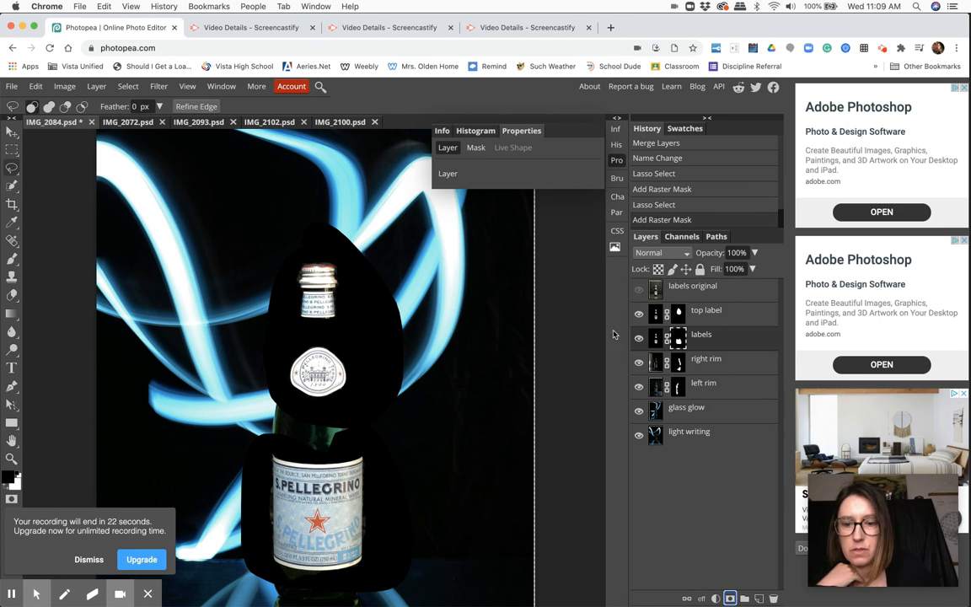
left_click(704, 311)
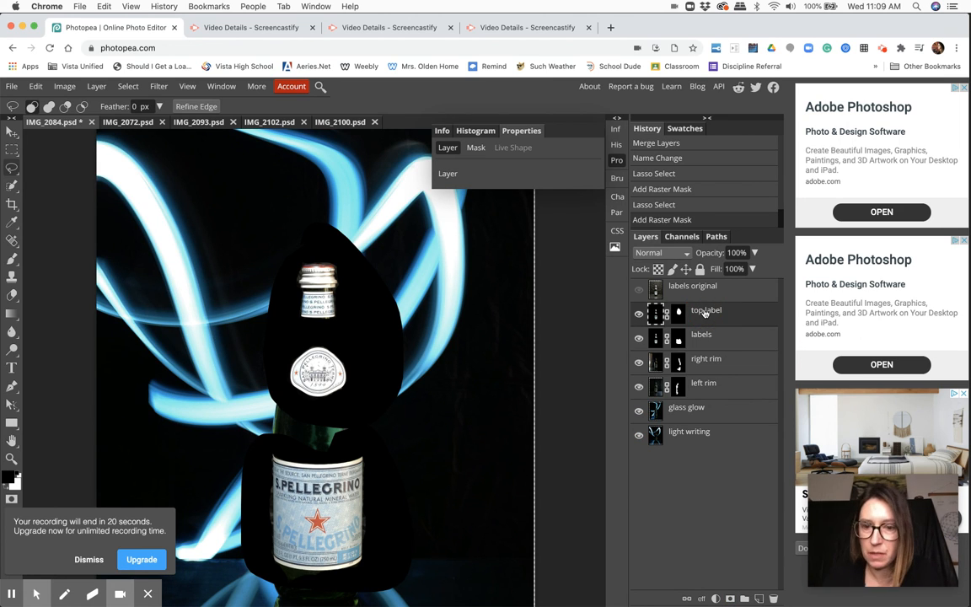
left_click(653, 254)
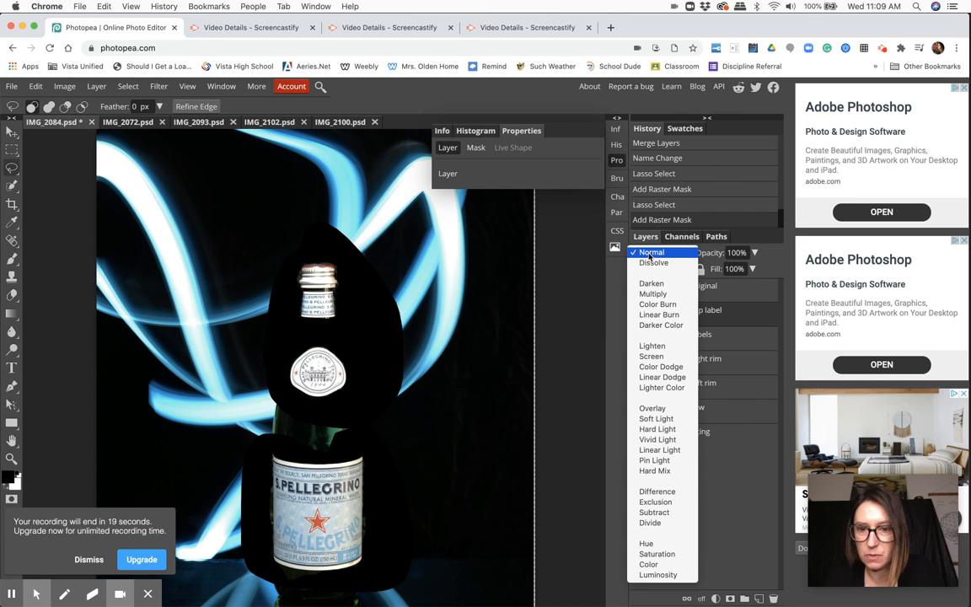
left_click(654, 345)
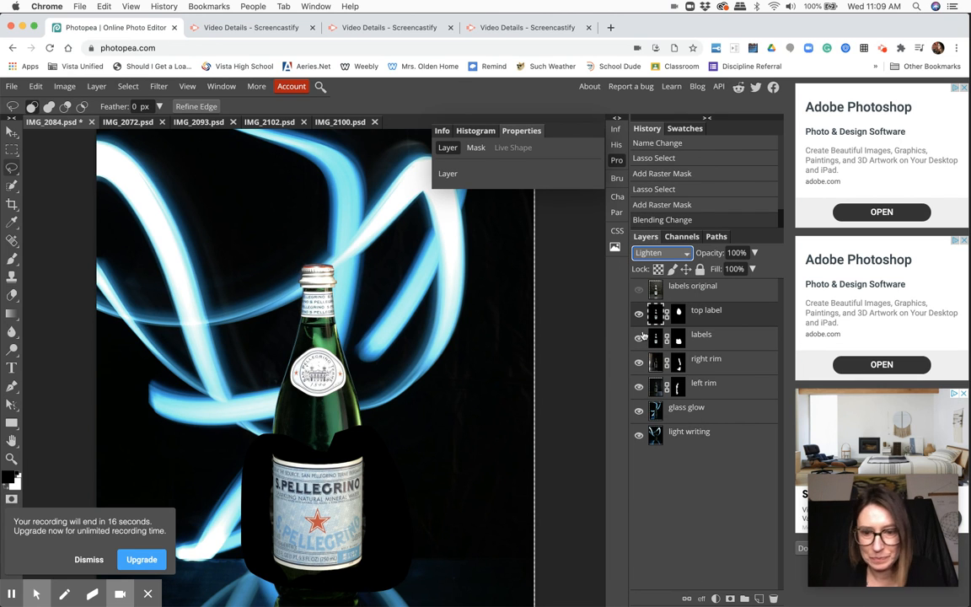
Step: Add a Curves adjustment layer directly above the labels layer
left_click(703, 337)
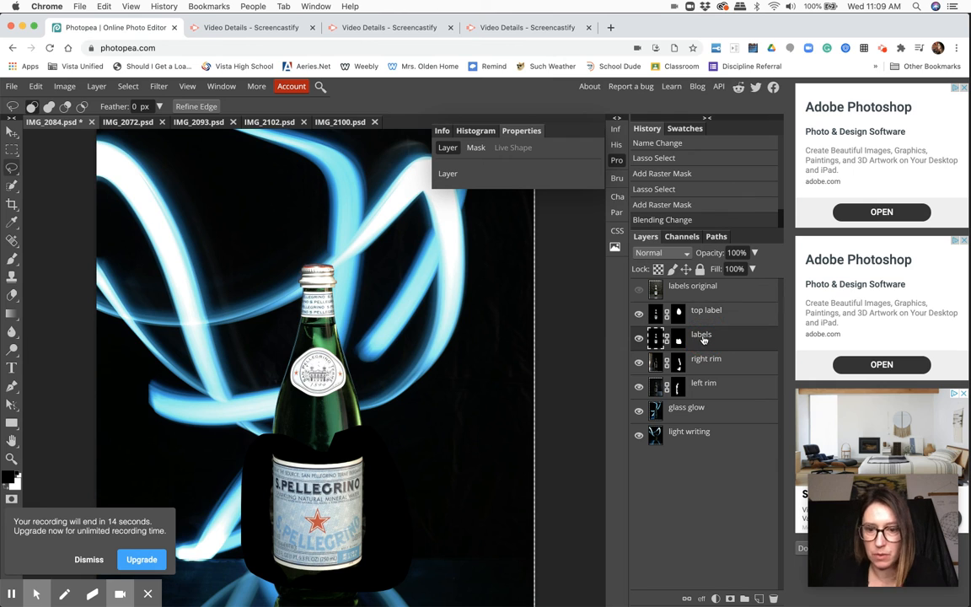
left_click(716, 598)
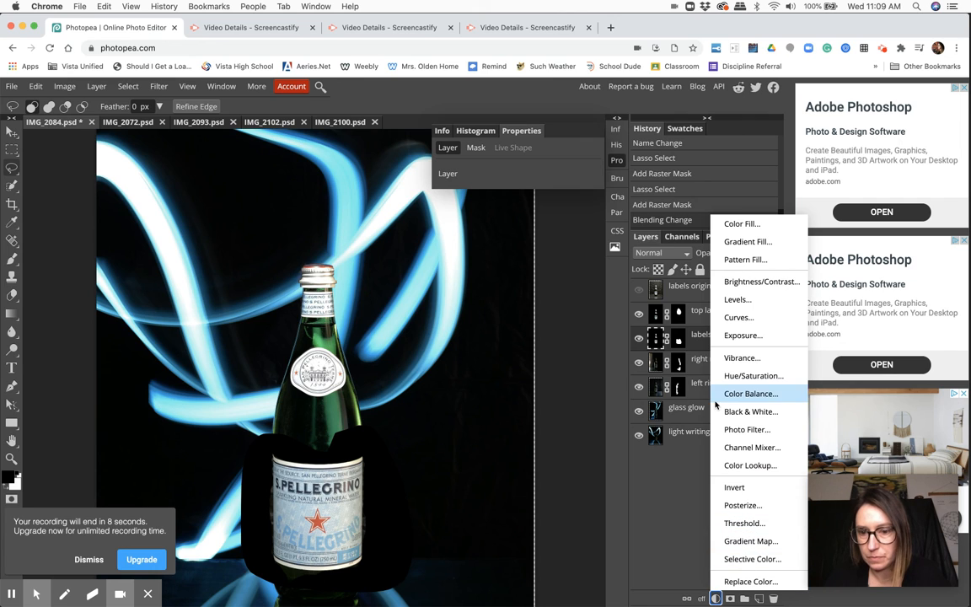
left_click(740, 322)
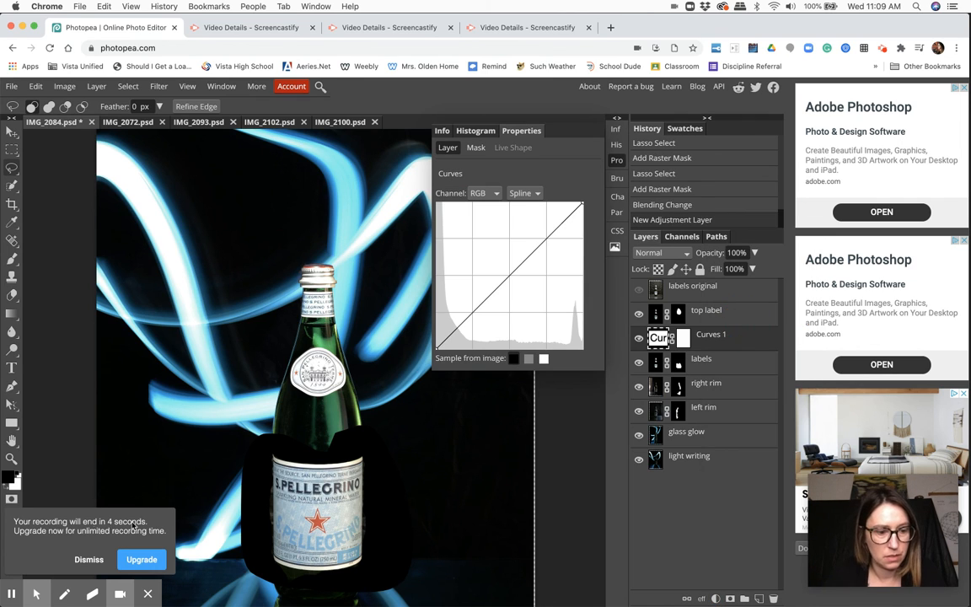